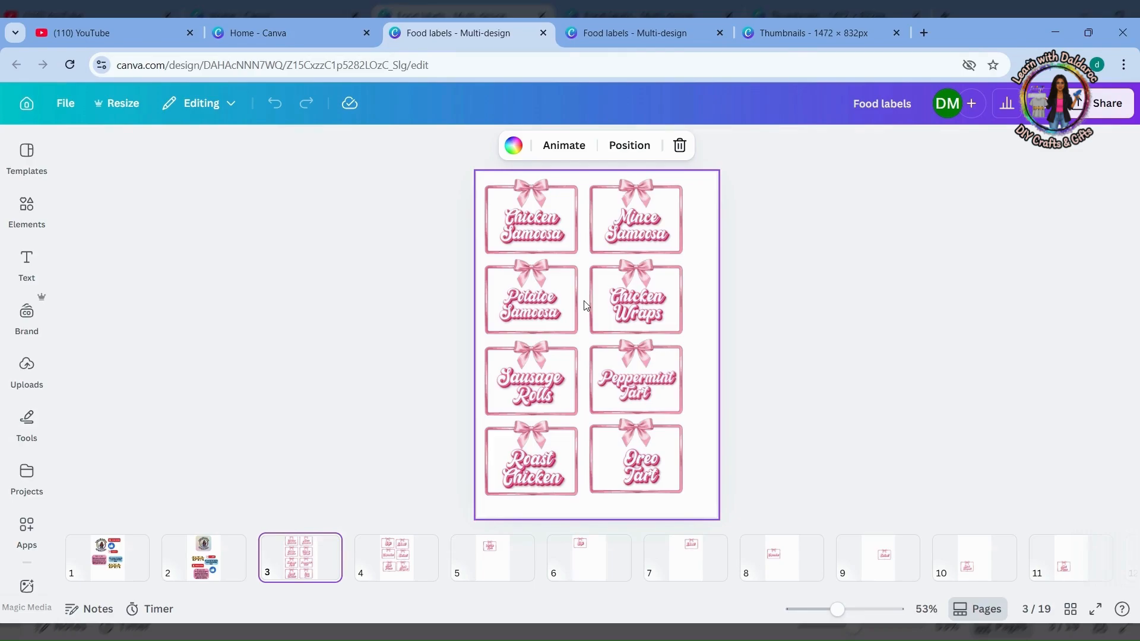
# - Browse the single food label pages 5 and 6 and open the design's download options
pyautogui.click(528, 190)
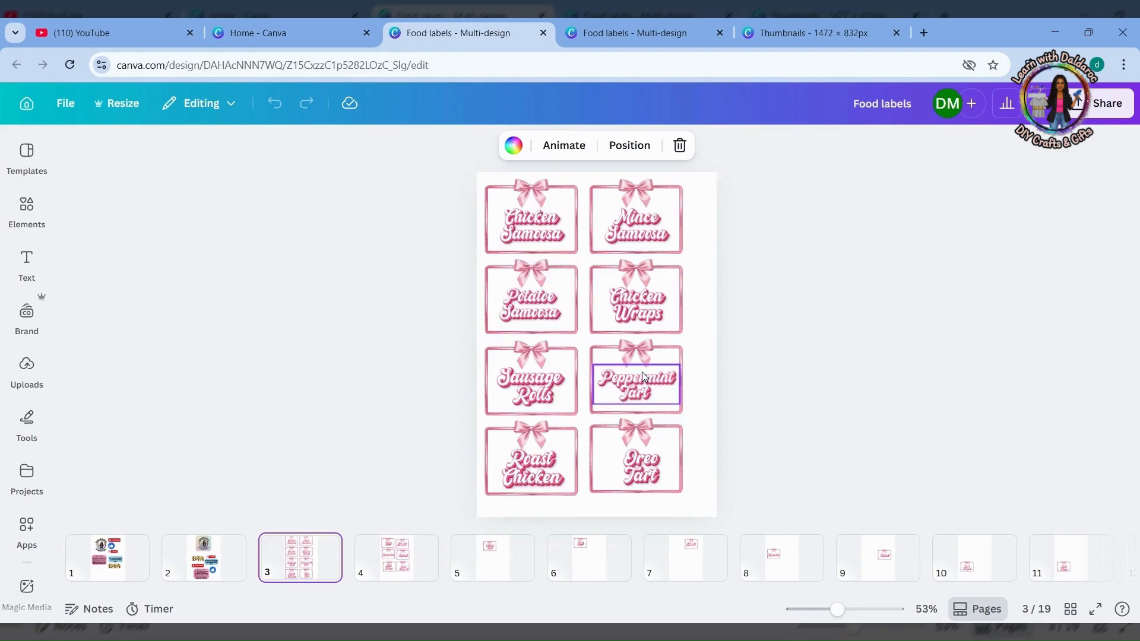
pyautogui.click(489, 553)
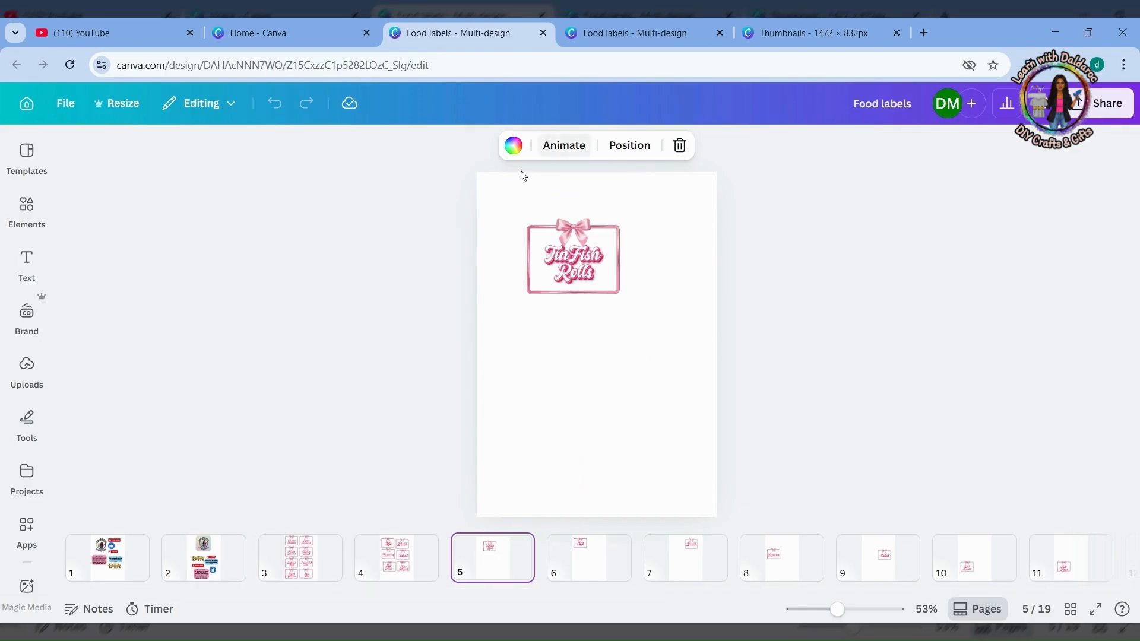
pyautogui.click(583, 550)
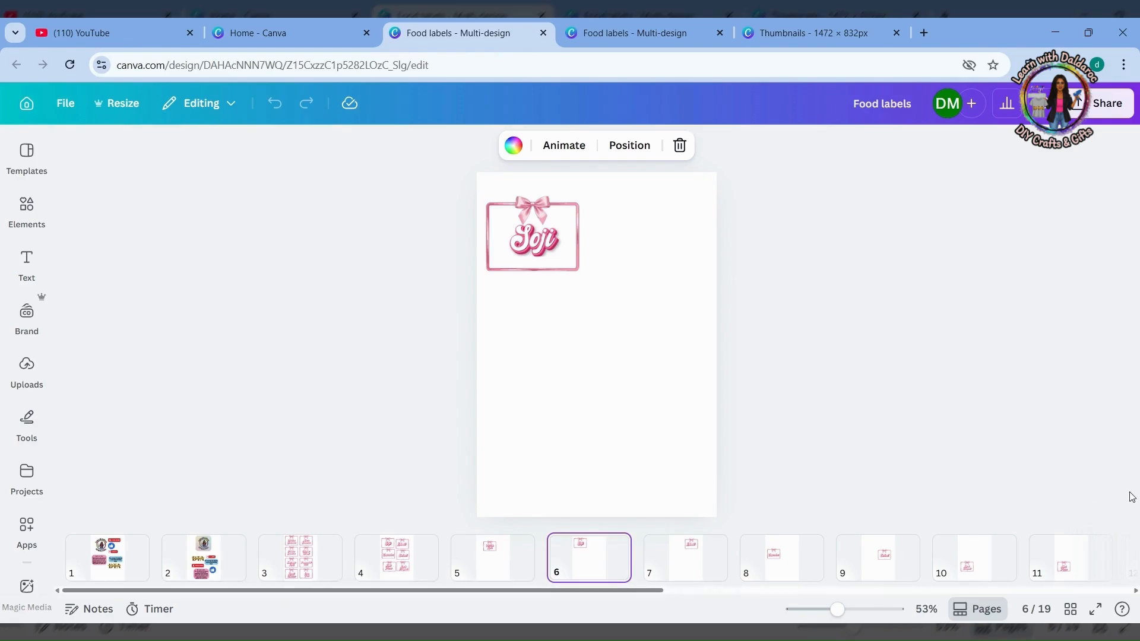
pyautogui.click(1109, 113)
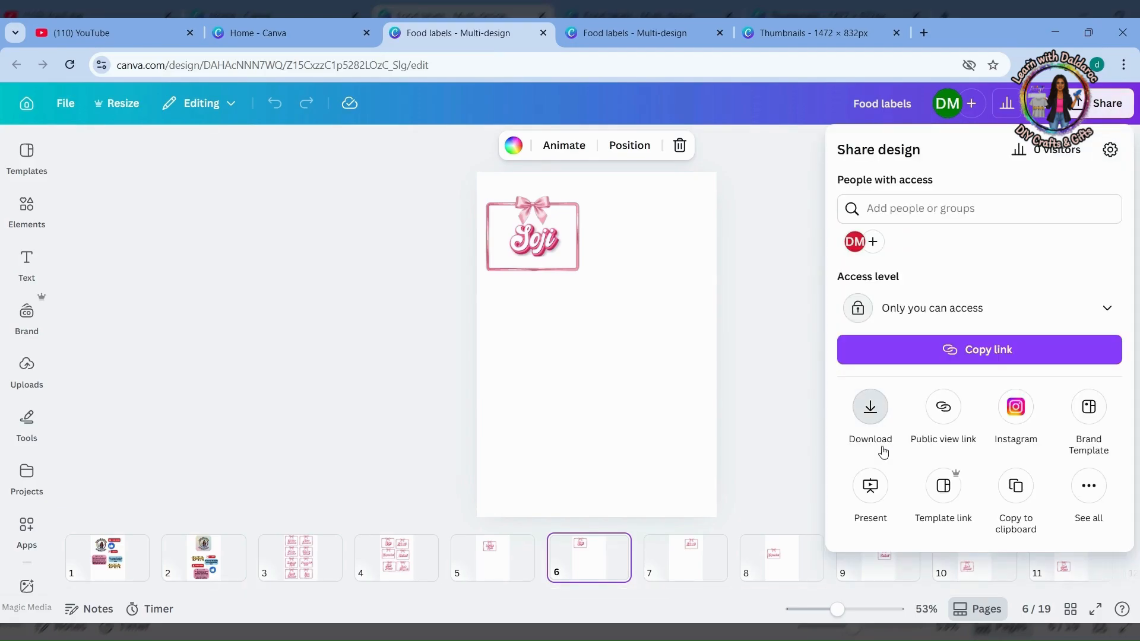
pyautogui.click(883, 448)
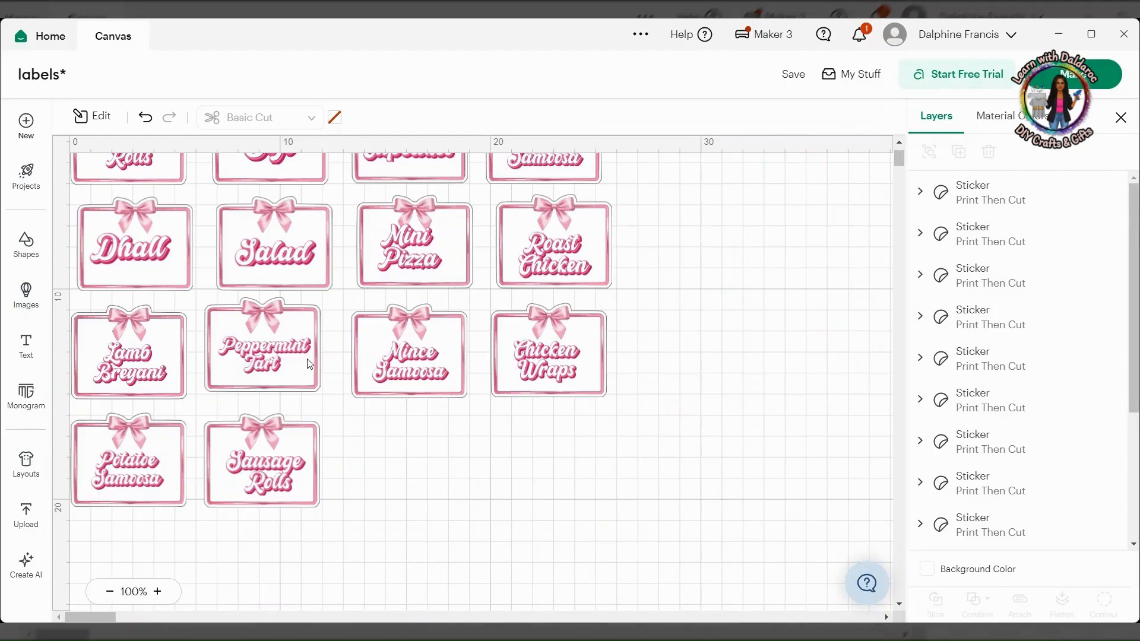
# - In Cricut Design Space, choose the Mini Pizza label image as the image file to upload
pyautogui.click(27, 509)
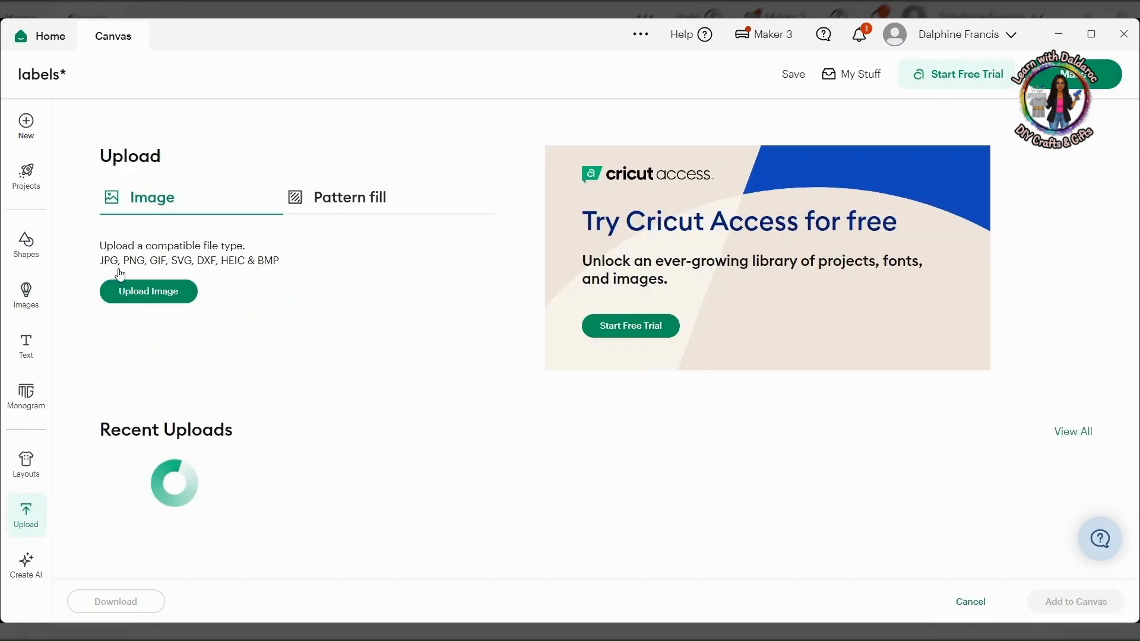
pyautogui.click(140, 293)
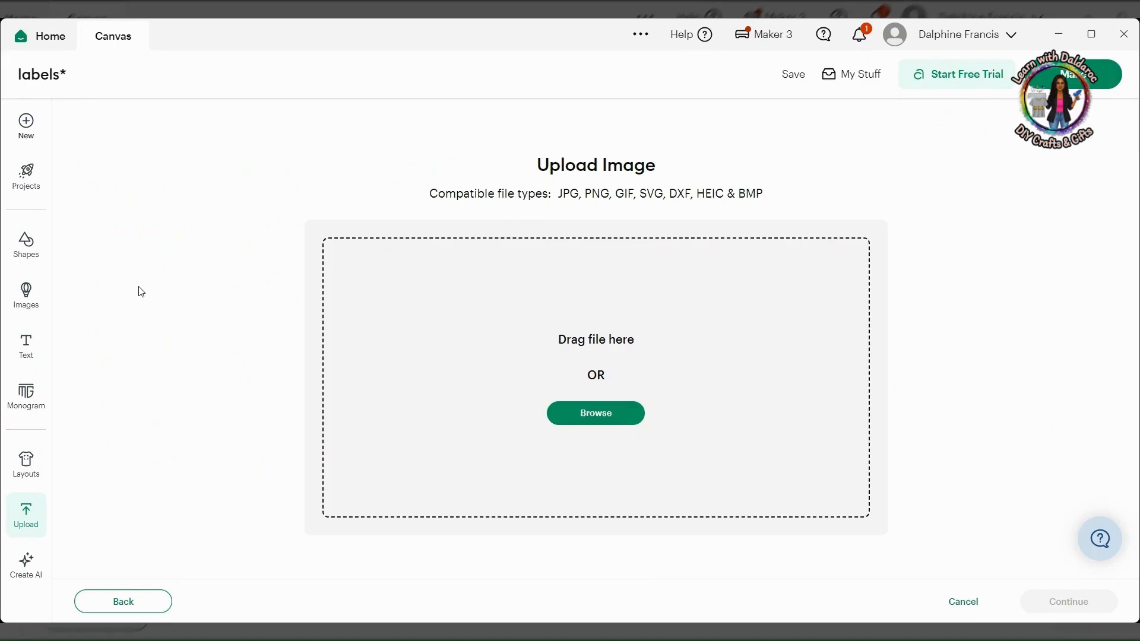
pyautogui.click(604, 425)
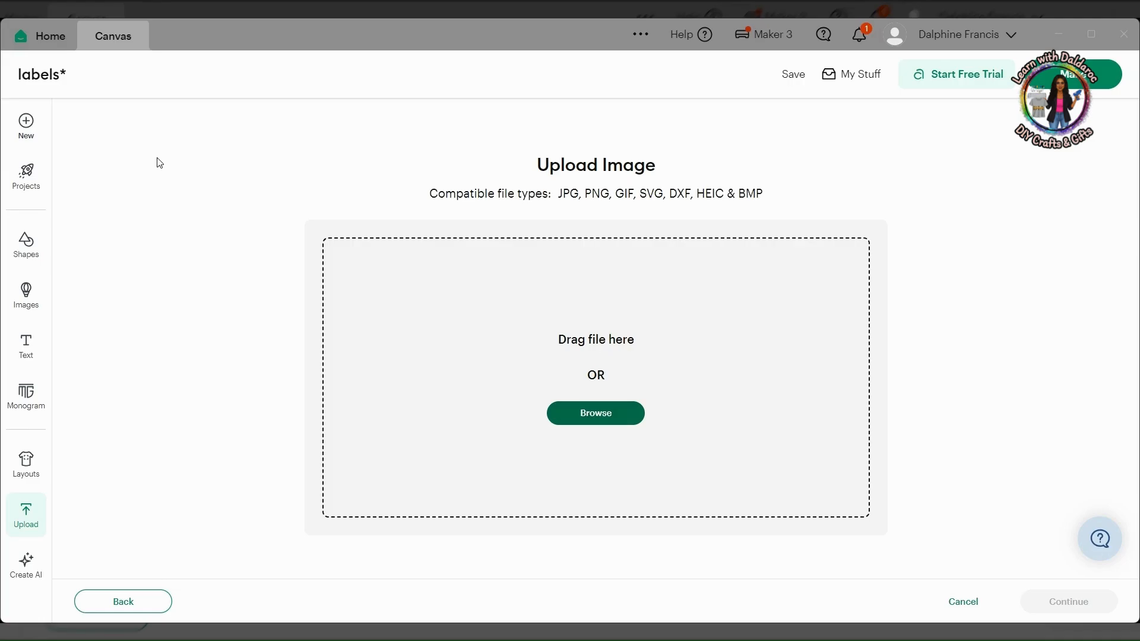
pyautogui.doubleClick(157, 158)
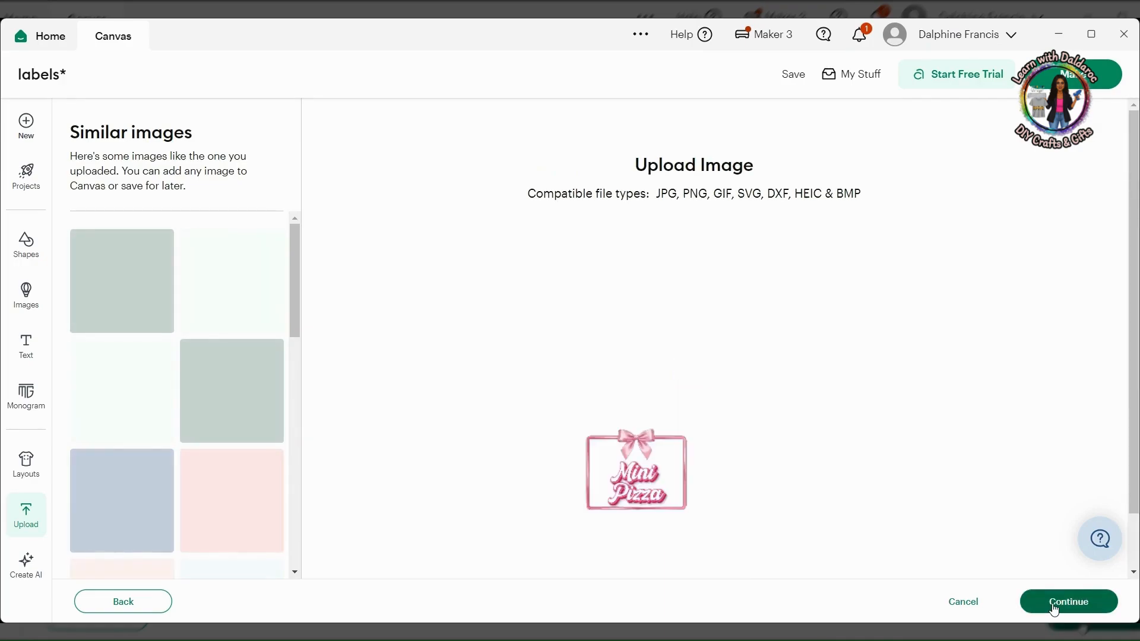
# - Skip background removal, convert the Mini Pizza image to a Flat Graphic and upload it as "Food labels (19)"
pyautogui.click(1054, 608)
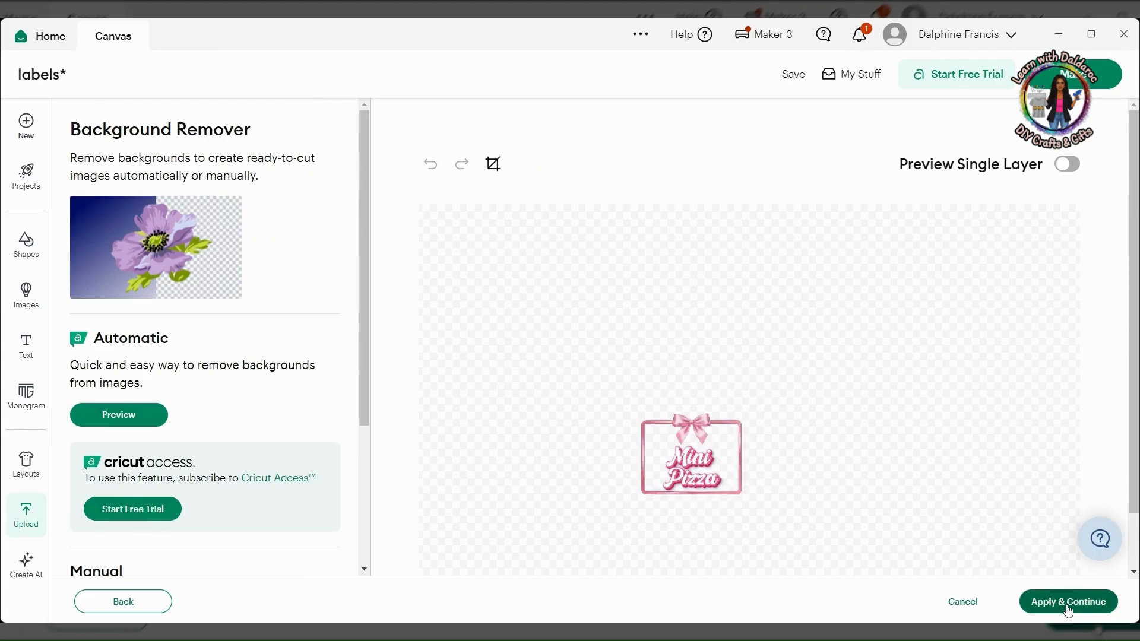
pyautogui.click(1069, 609)
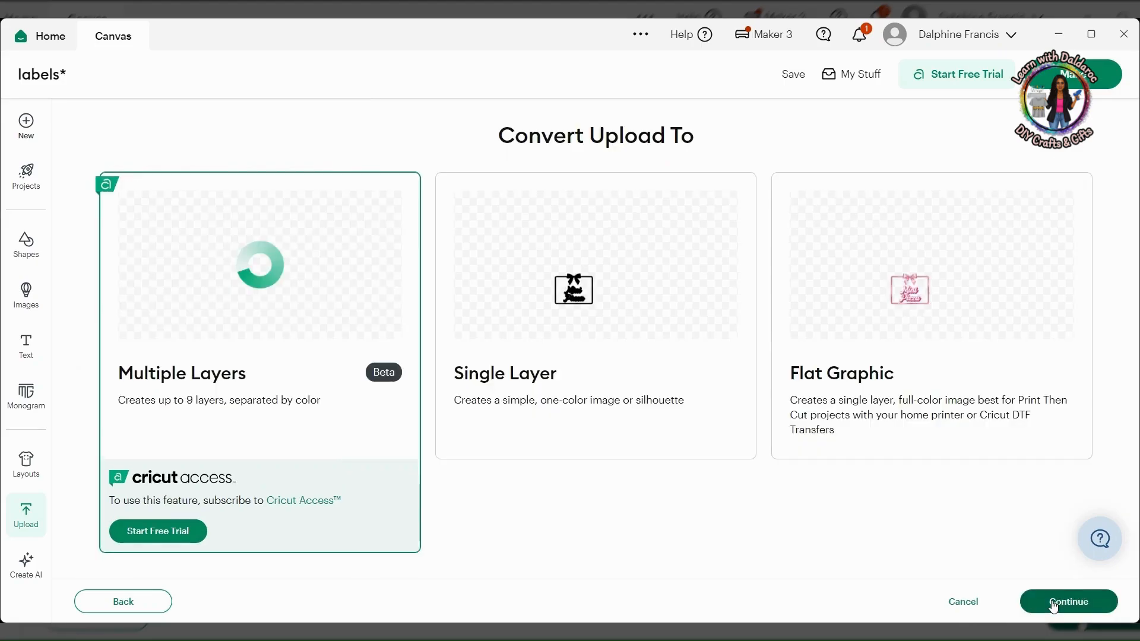
pyautogui.click(1009, 309)
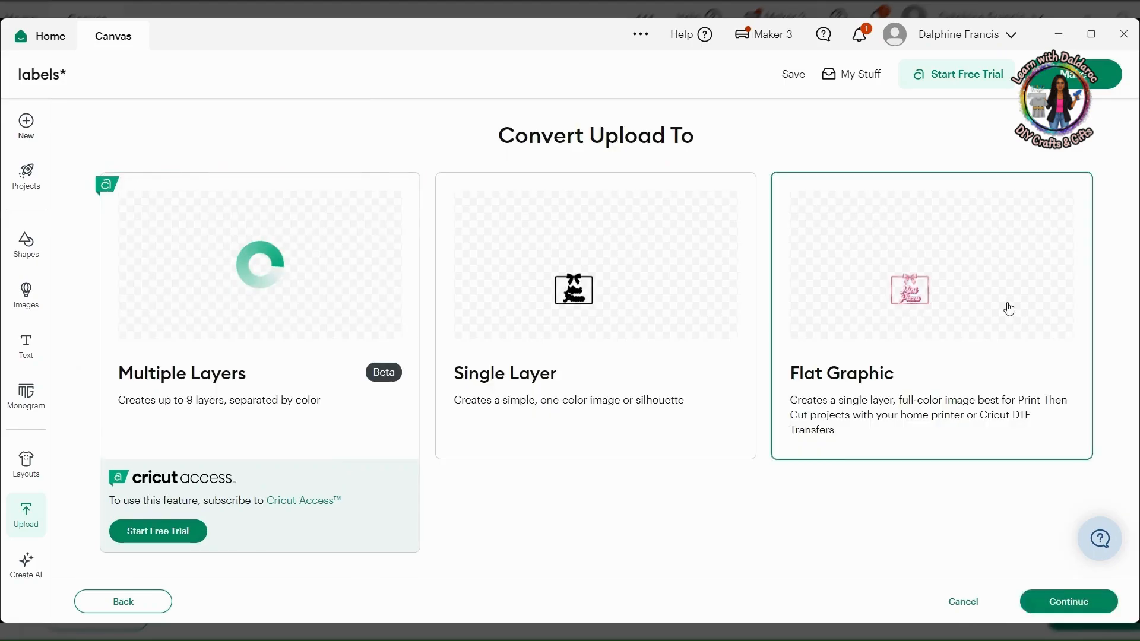
pyautogui.click(1065, 604)
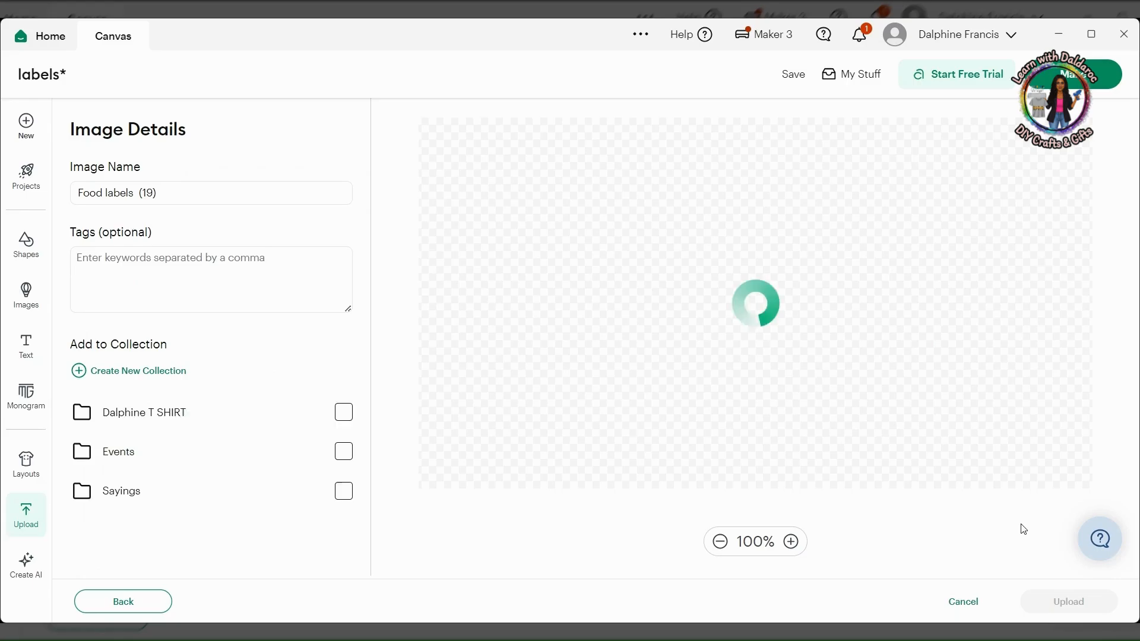
pyautogui.click(1069, 602)
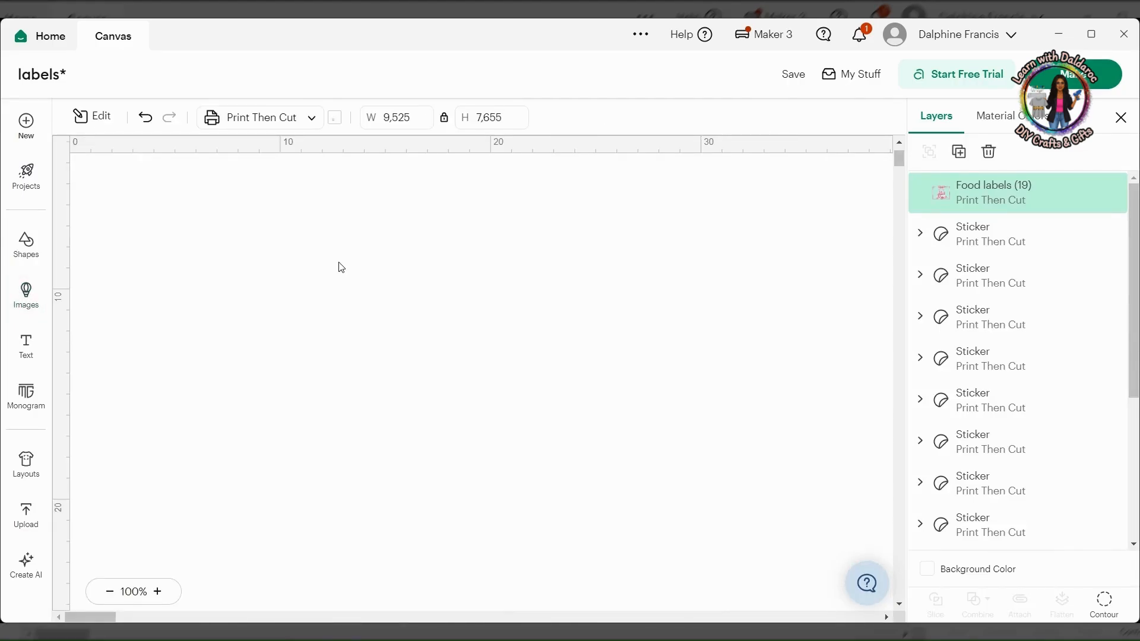
# - Place the uploaded Mini Pizza label below the Mince Samoosa label and turn it into a Kiss Cut sticker
pyautogui.moveTo(247, 272); pyautogui.dragTo(467, 473)
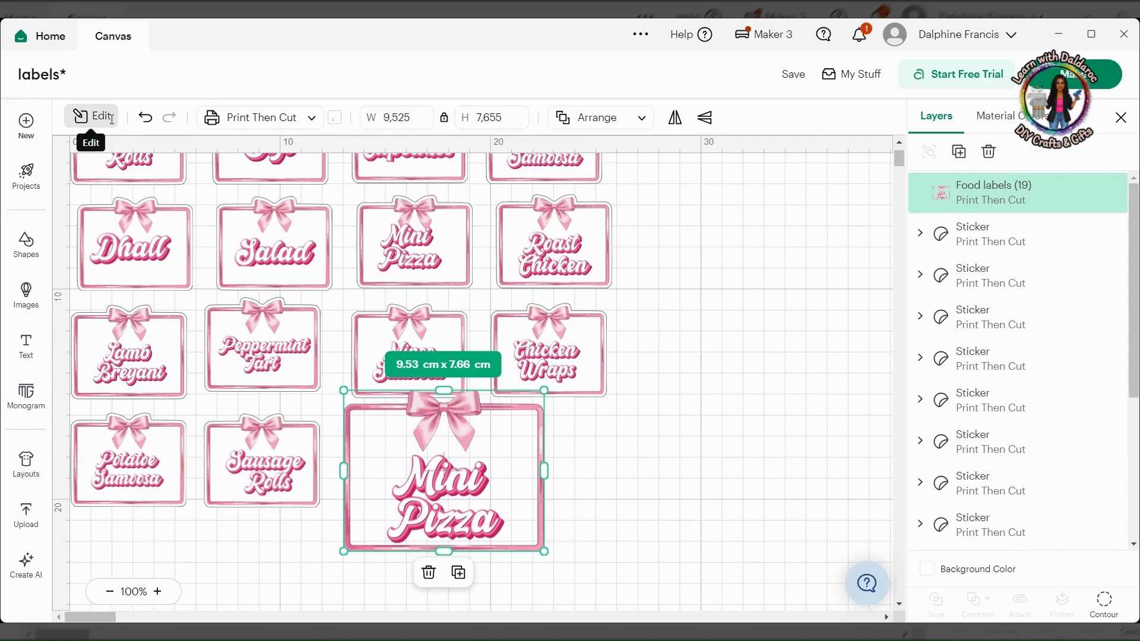
pyautogui.click(92, 117)
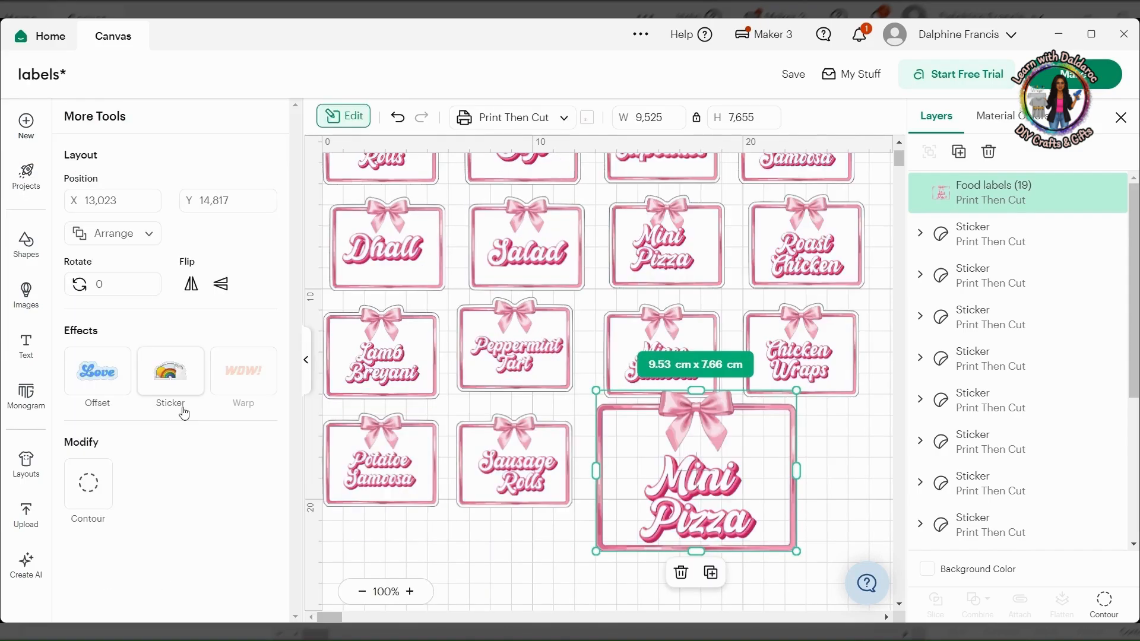
pyautogui.click(184, 388)
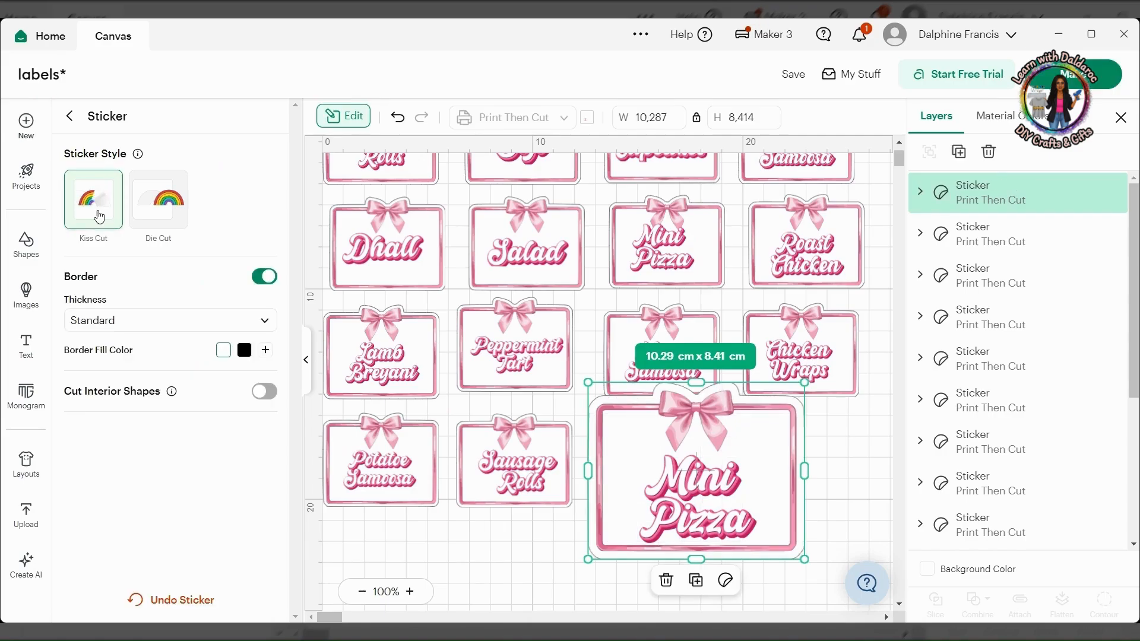
# - Try the Thin border thickness on the Mini Pizza sticker, and switch it to Custom with a reduced thickness
pyautogui.click(170, 330)
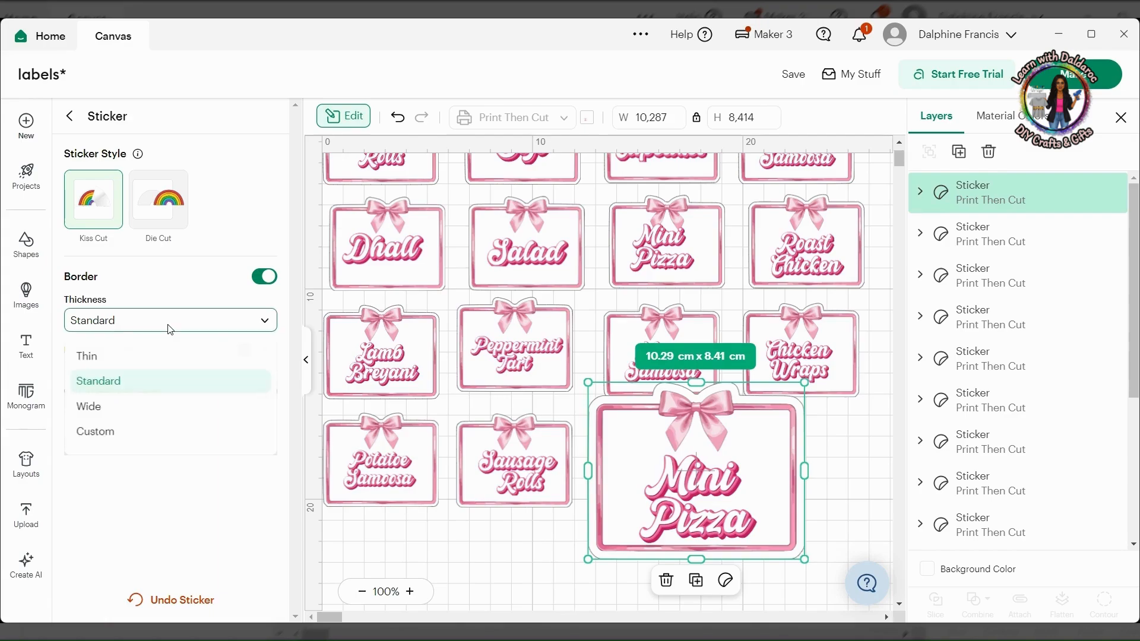
pyautogui.click(145, 361)
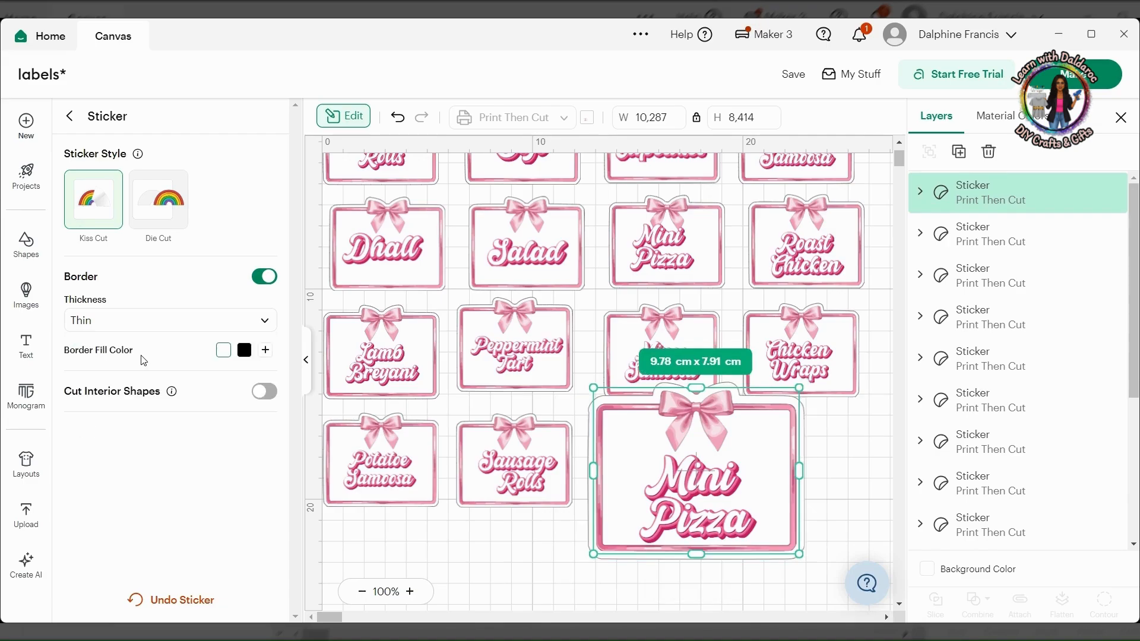
pyautogui.click(153, 326)
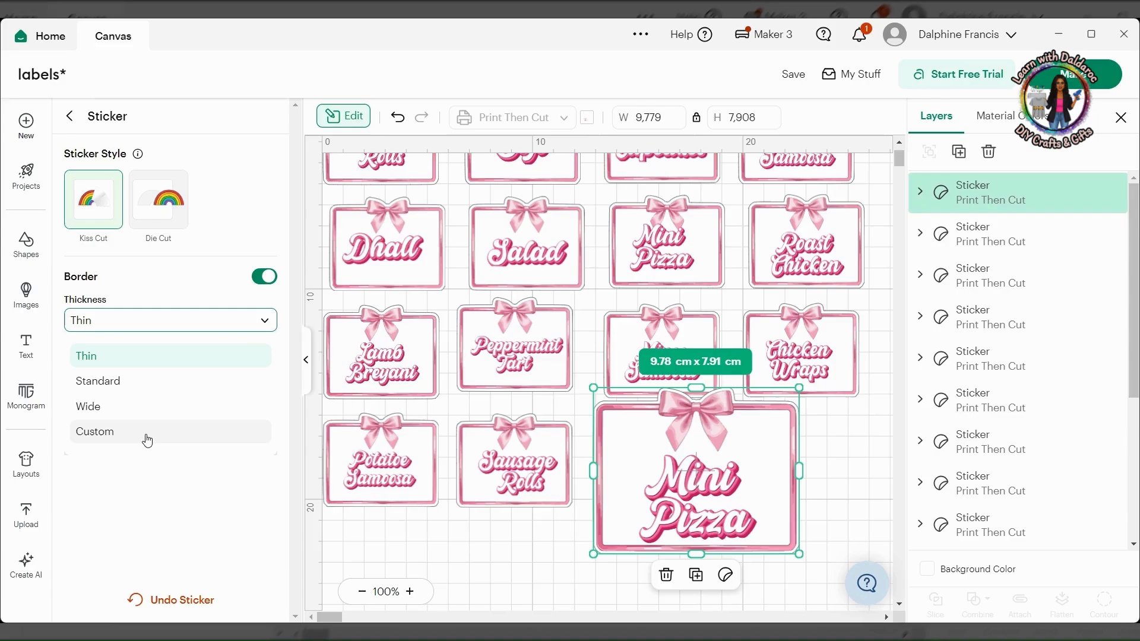
pyautogui.click(147, 440)
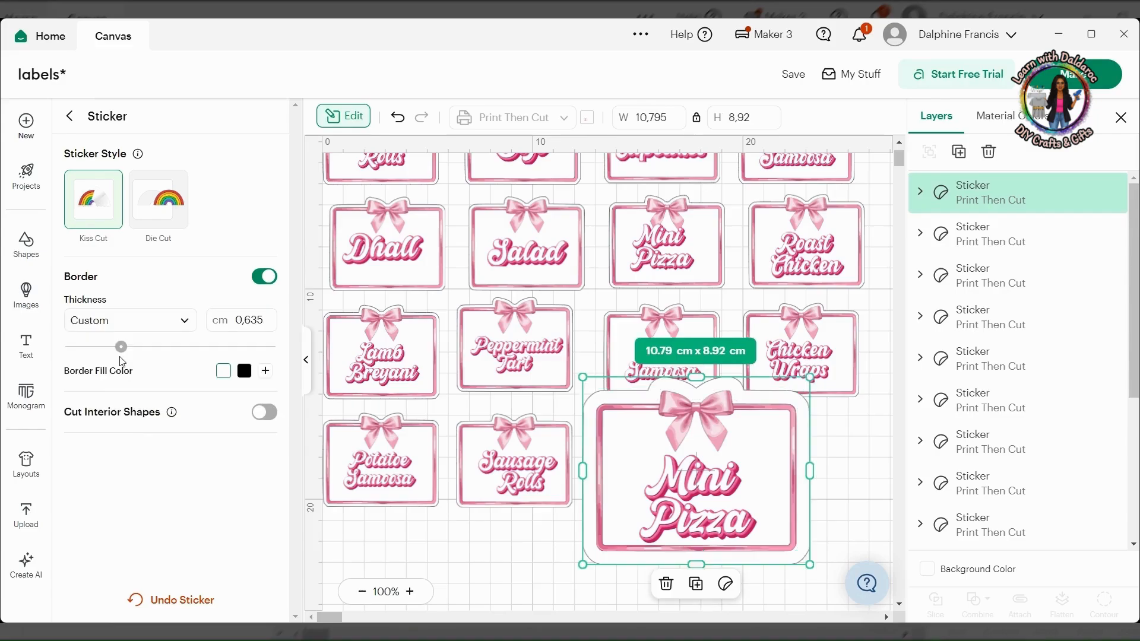
pyautogui.click(121, 349)
pyautogui.moveTo(121, 351); pyautogui.dragTo(33, 351)
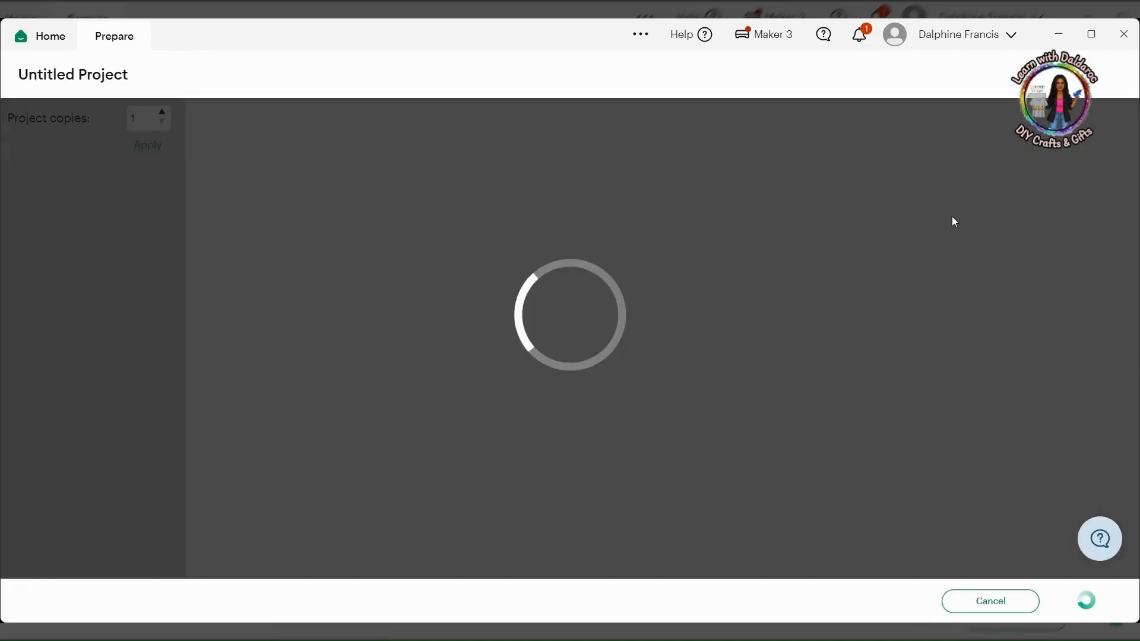
# - Check the label layout on the mat, proceed to the make stage and mark the sheet as already printed
pyautogui.scroll(-5, 772, 345)
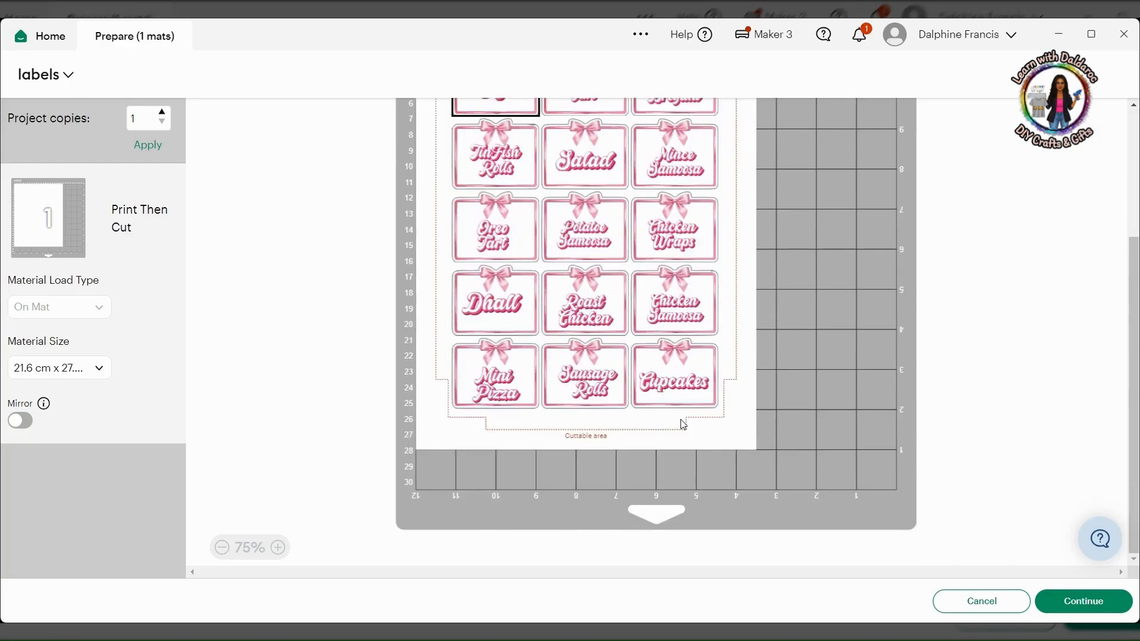
pyautogui.scroll(4, 683, 424)
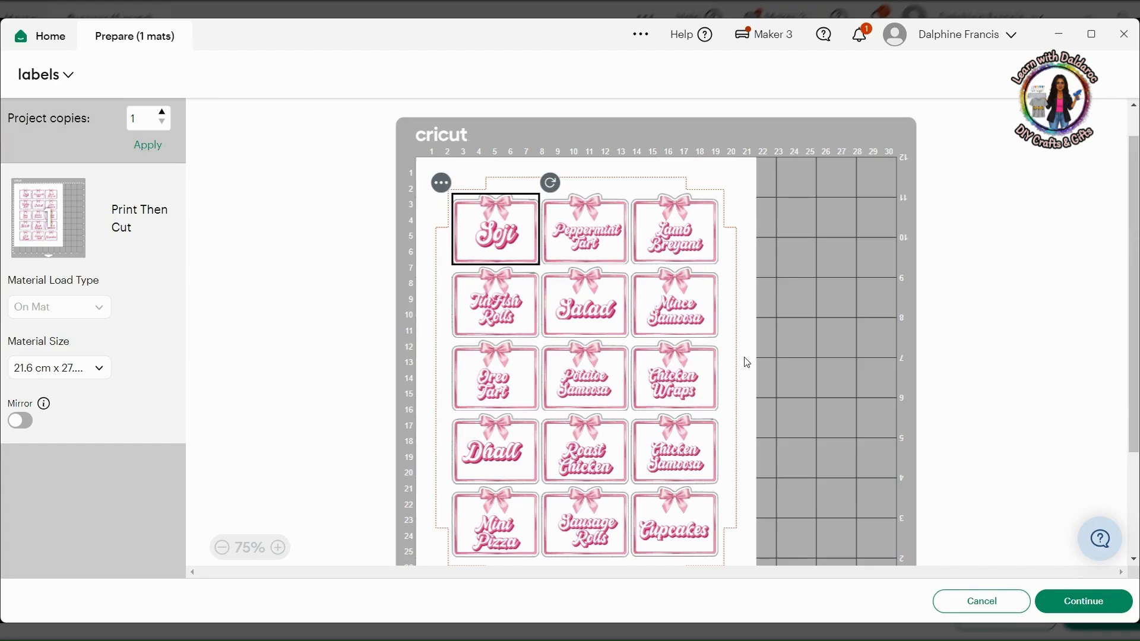
pyautogui.click(1084, 601)
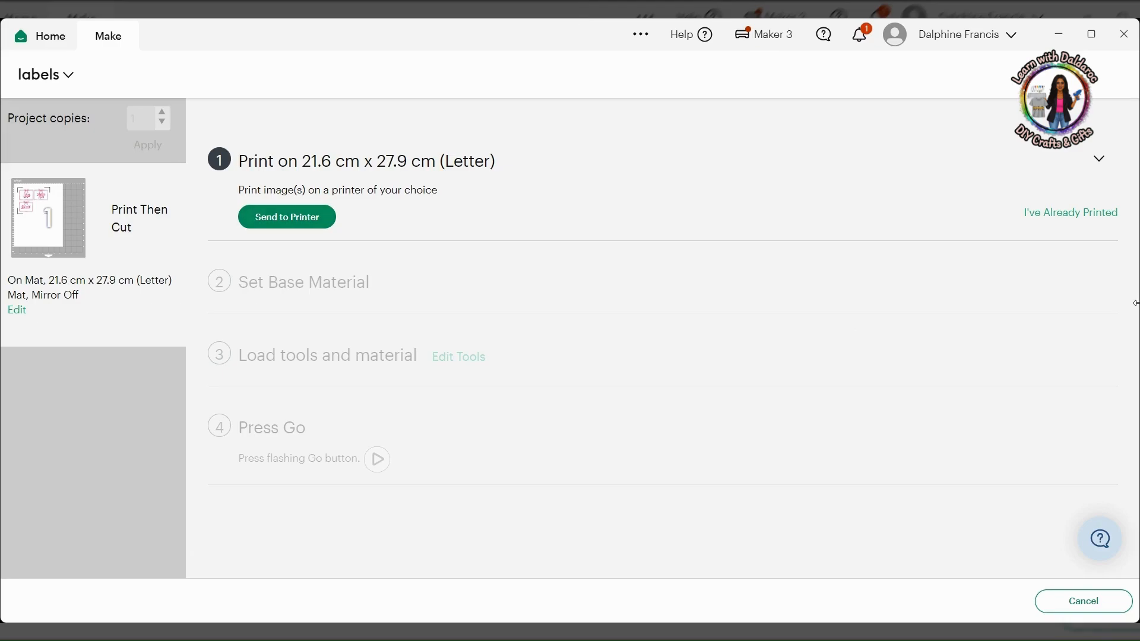
pyautogui.click(1075, 215)
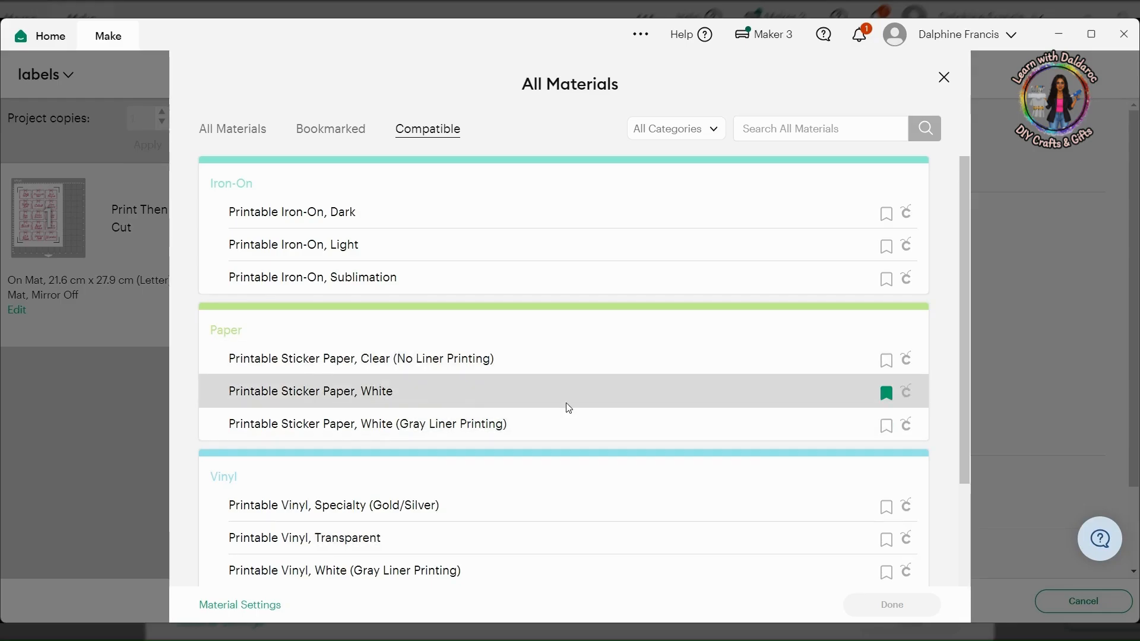
# - Look through the compatible materials and set the base material to Printable Sticker Paper, White
pyautogui.scroll(-3, 569, 439)
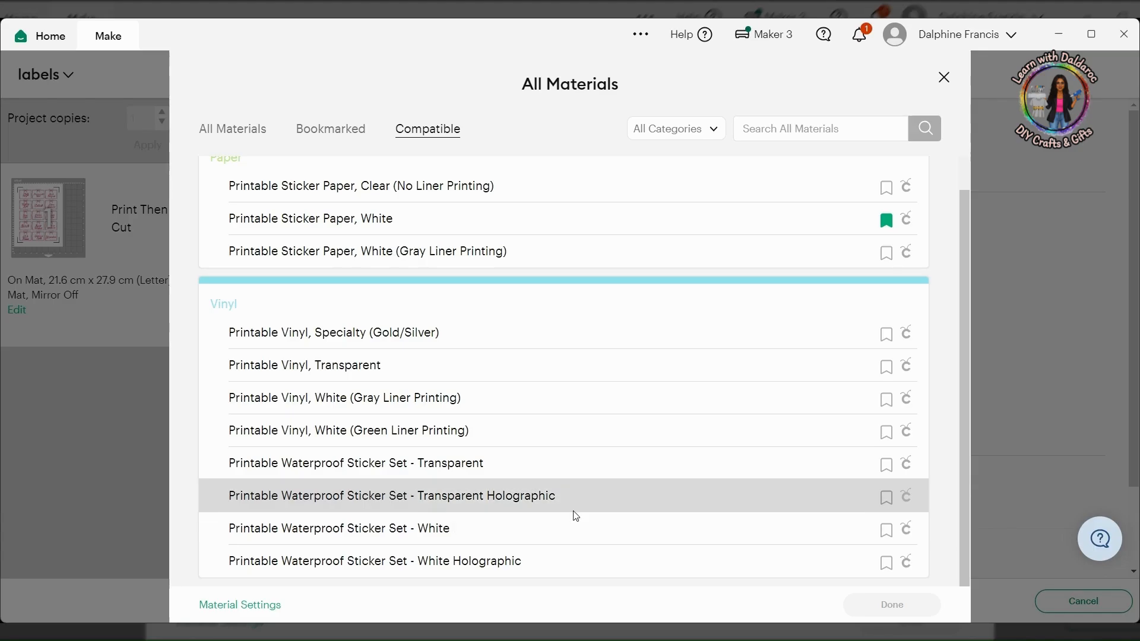
pyautogui.scroll(2, 562, 522)
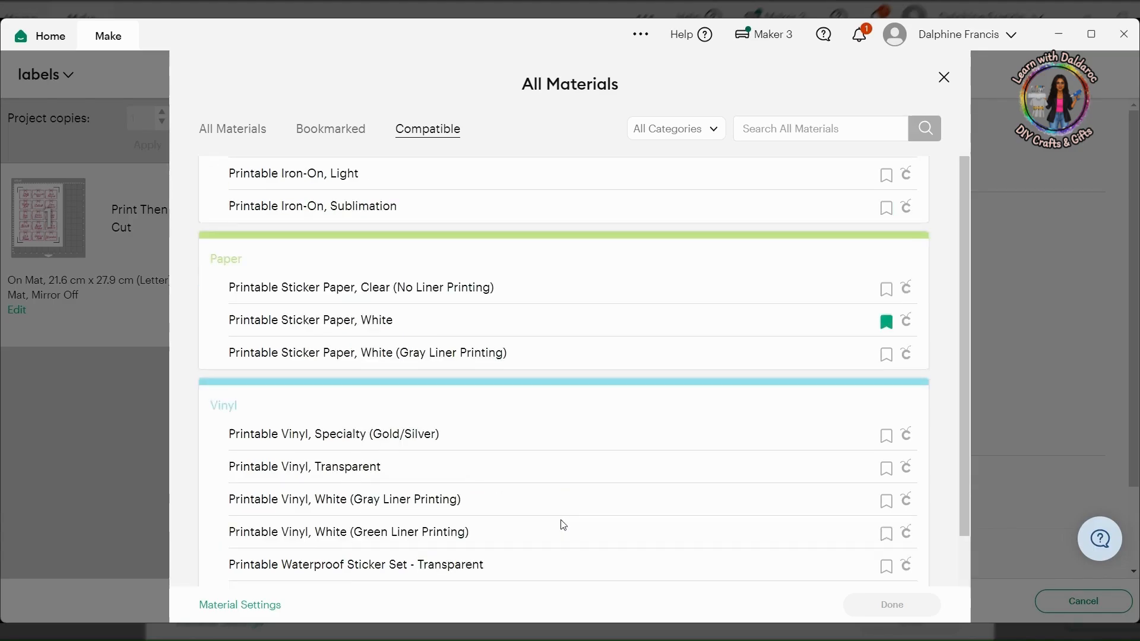
pyautogui.scroll(1, 563, 525)
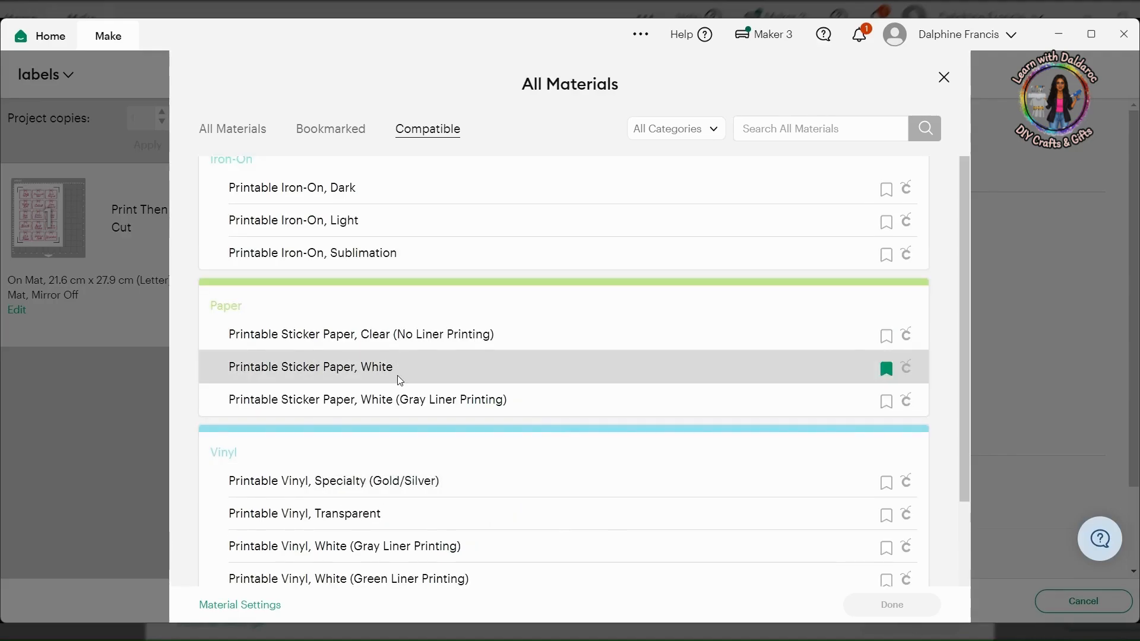
pyautogui.click(400, 380)
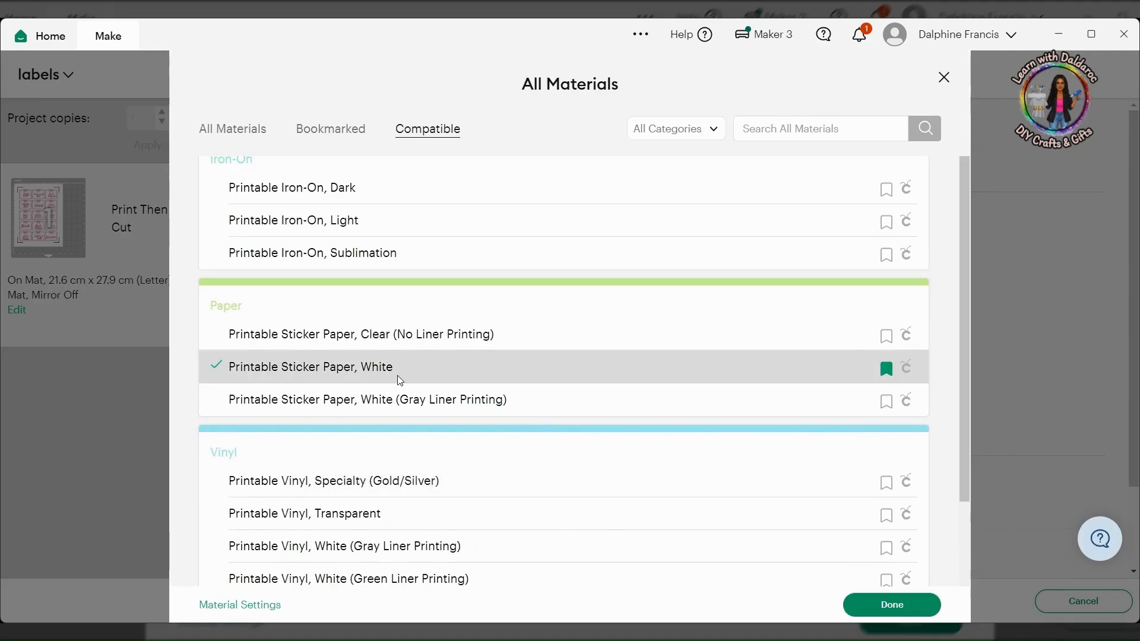
pyautogui.click(889, 605)
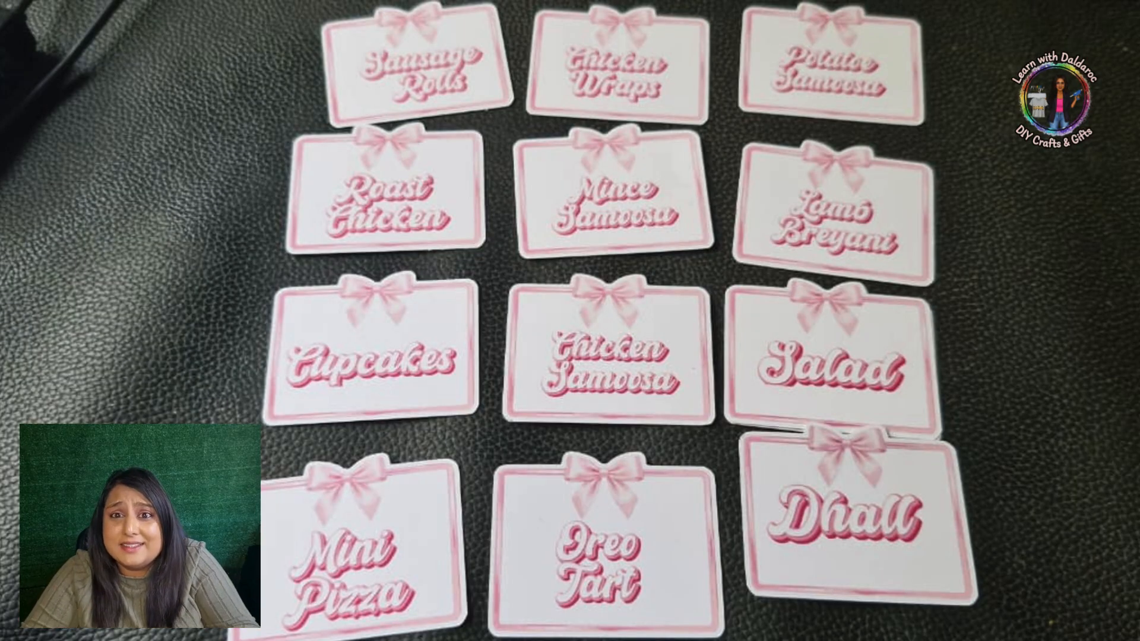